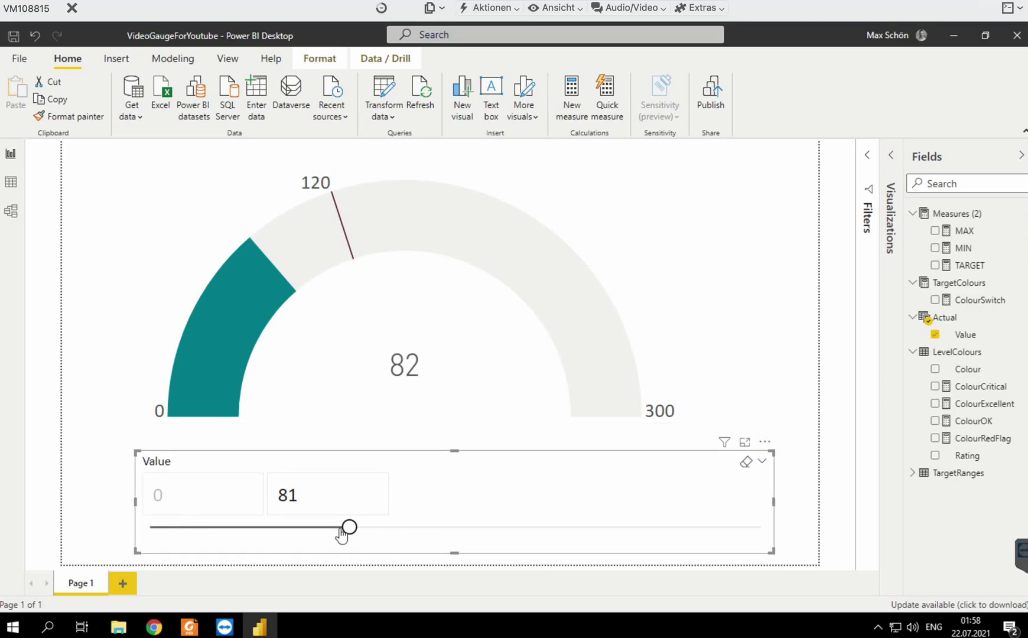
- Slide the Value slicer through 57, 33 and 119 to test gauge colours, ending at 157
drag(342, 535, 230, 532)
drag(301, 527, 535, 529)
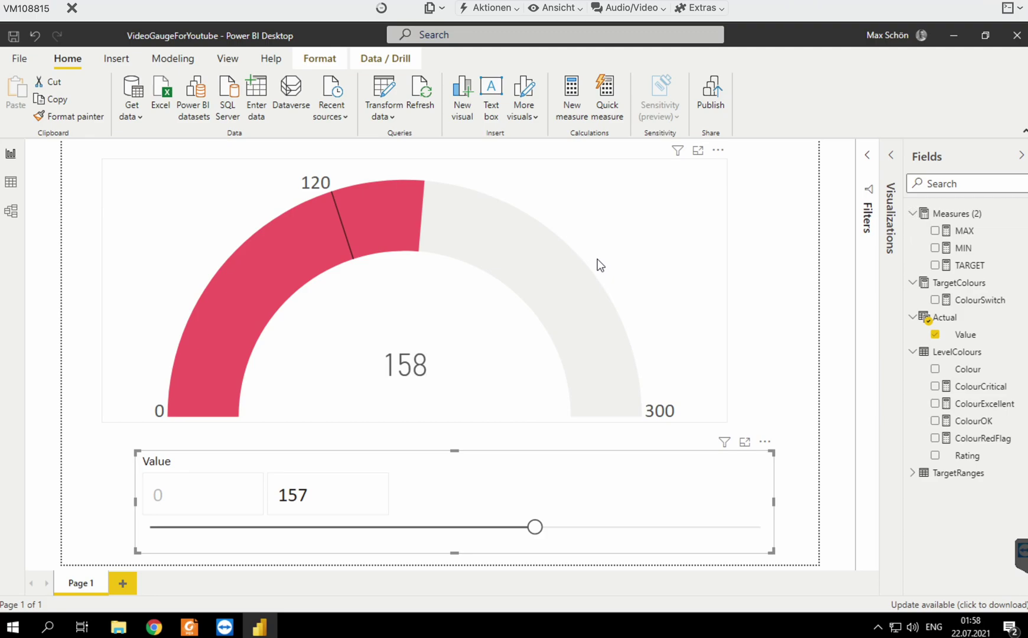
click(662, 230)
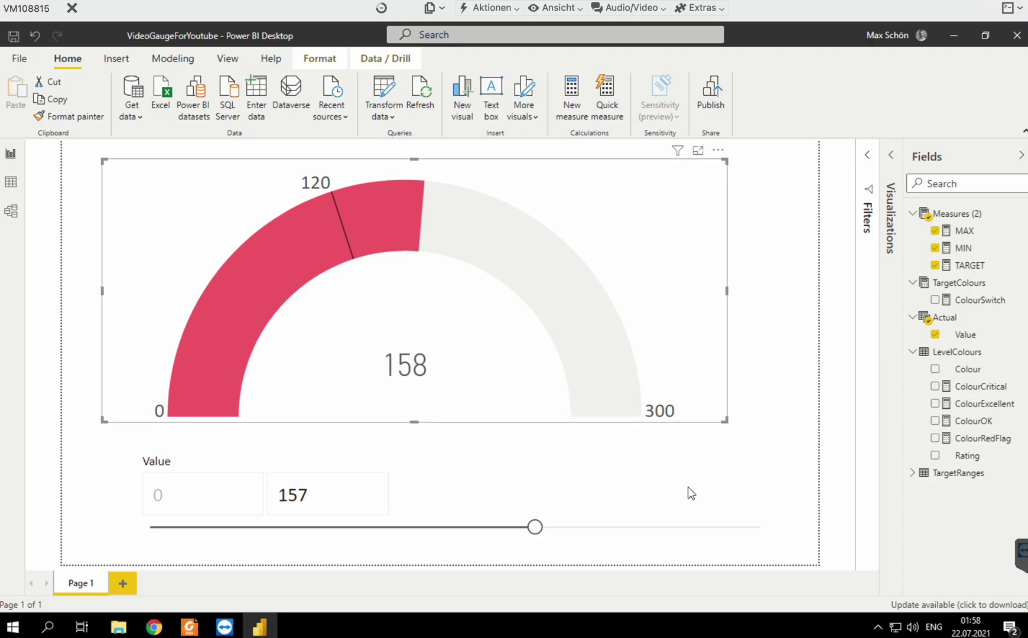
click(659, 468)
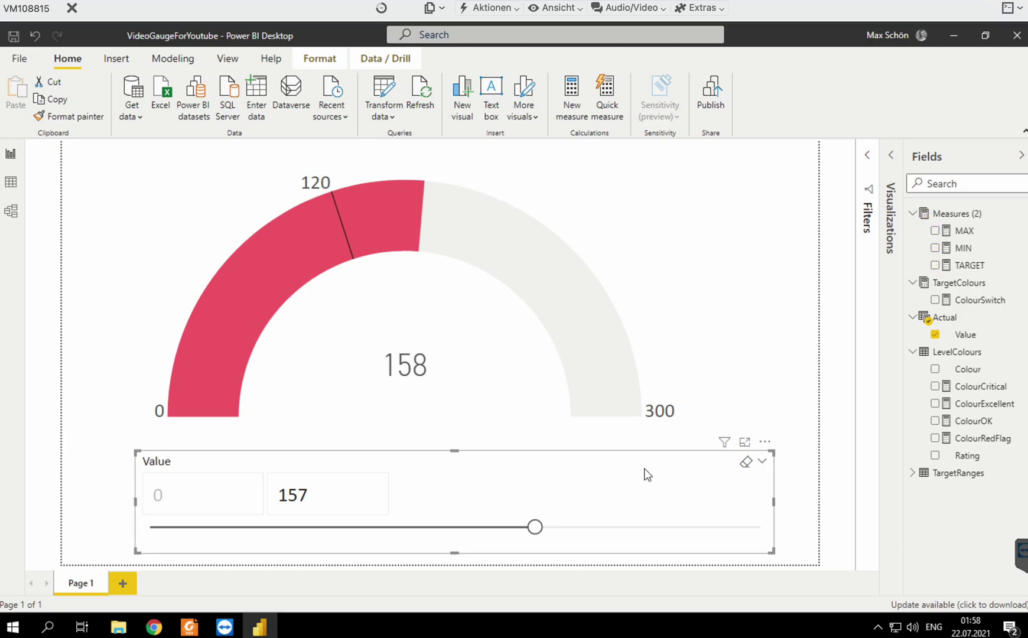
- In data view, inspect the Actual table's GENERATESERIES formula spanning 0–250
click(10, 182)
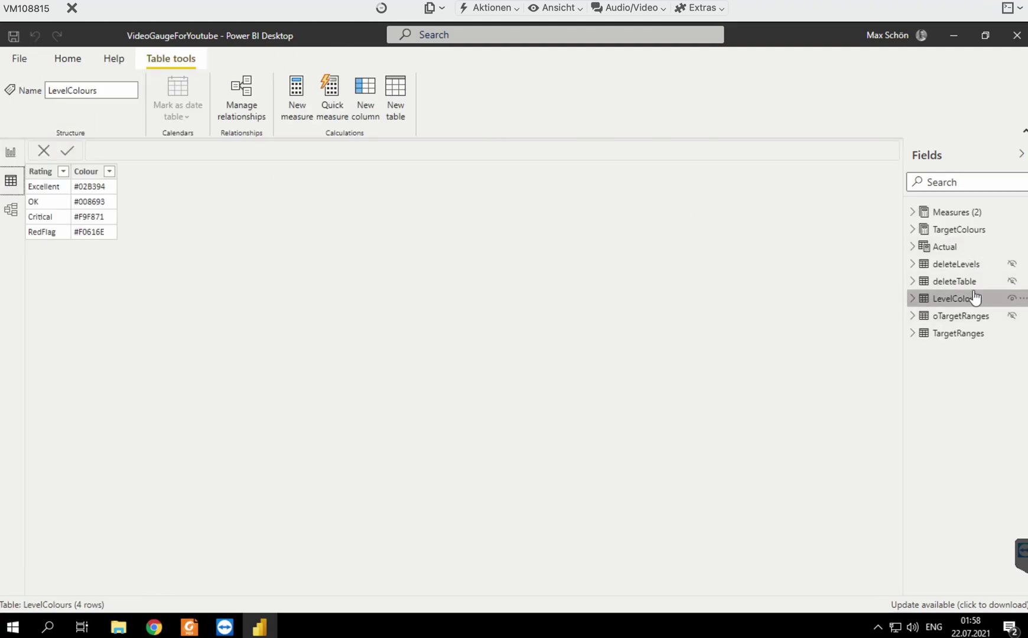
click(961, 249)
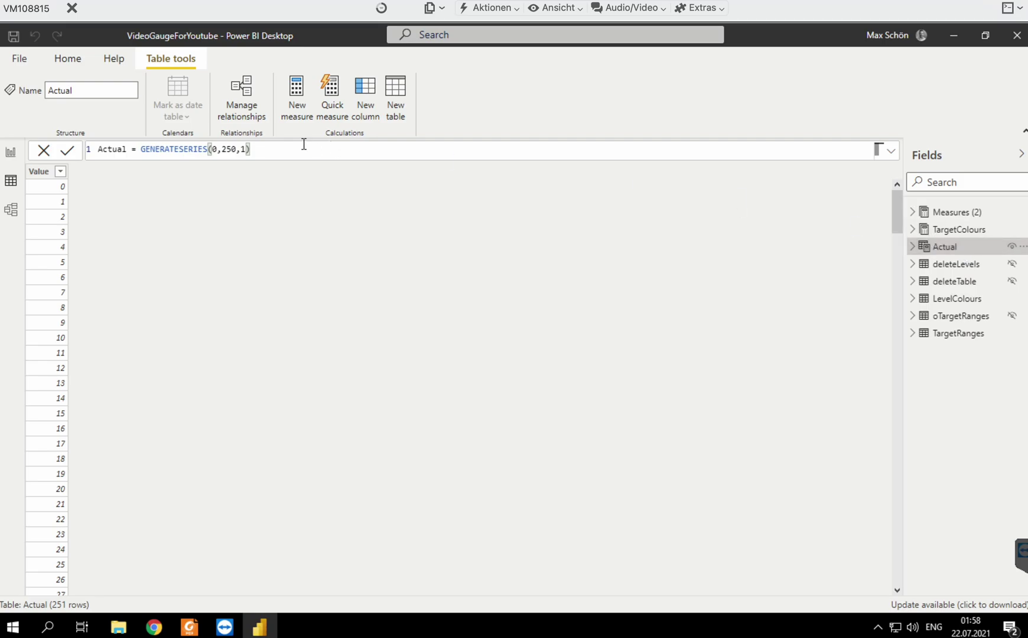
drag(282, 151, 98, 157)
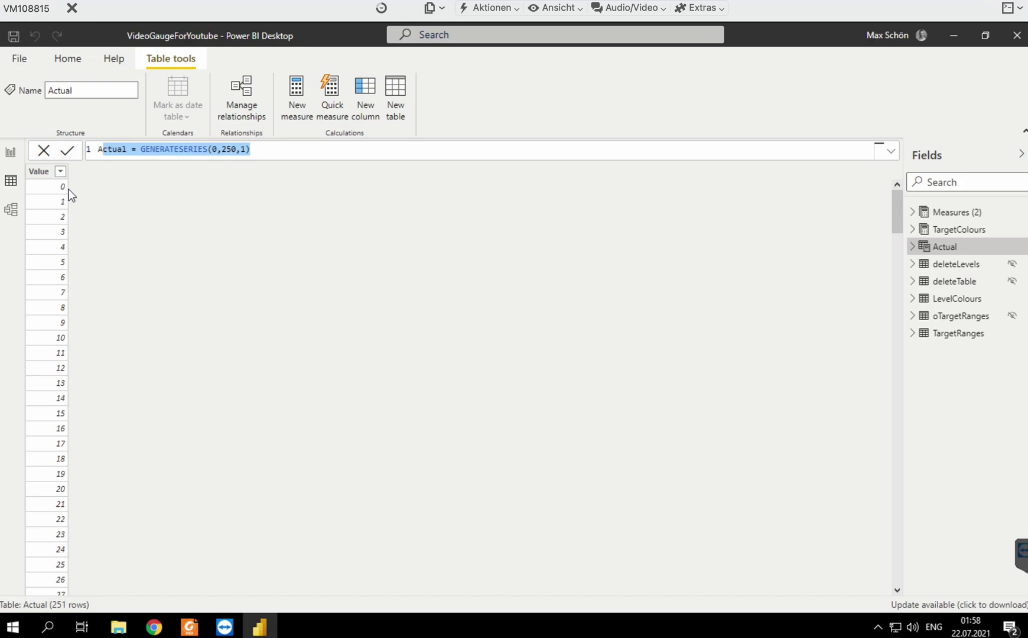
- Glance at the report, then display the empty TargetColours table in data view
click(12, 157)
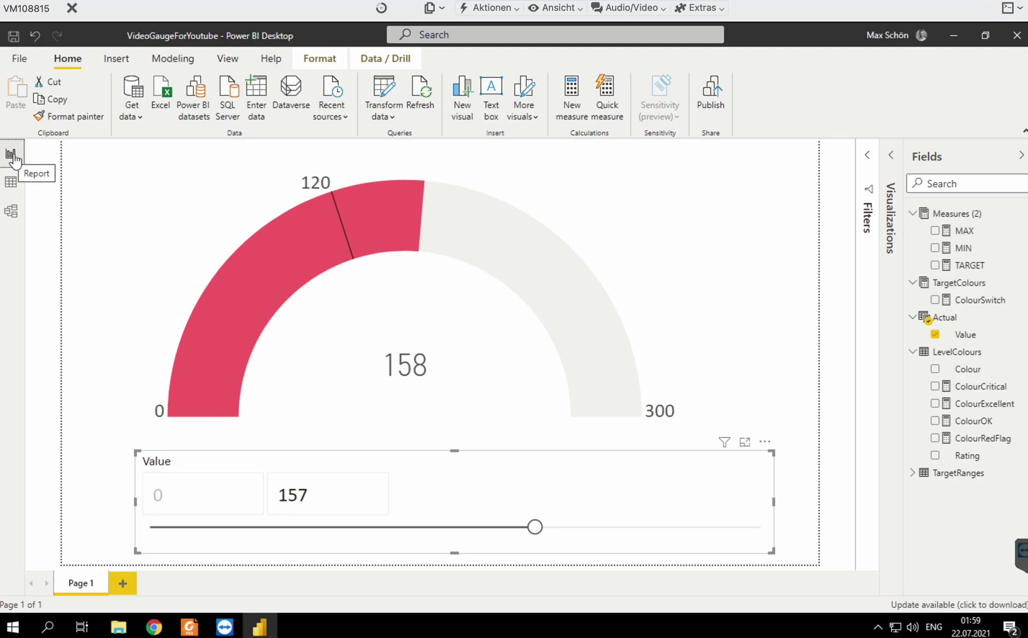
click(11, 183)
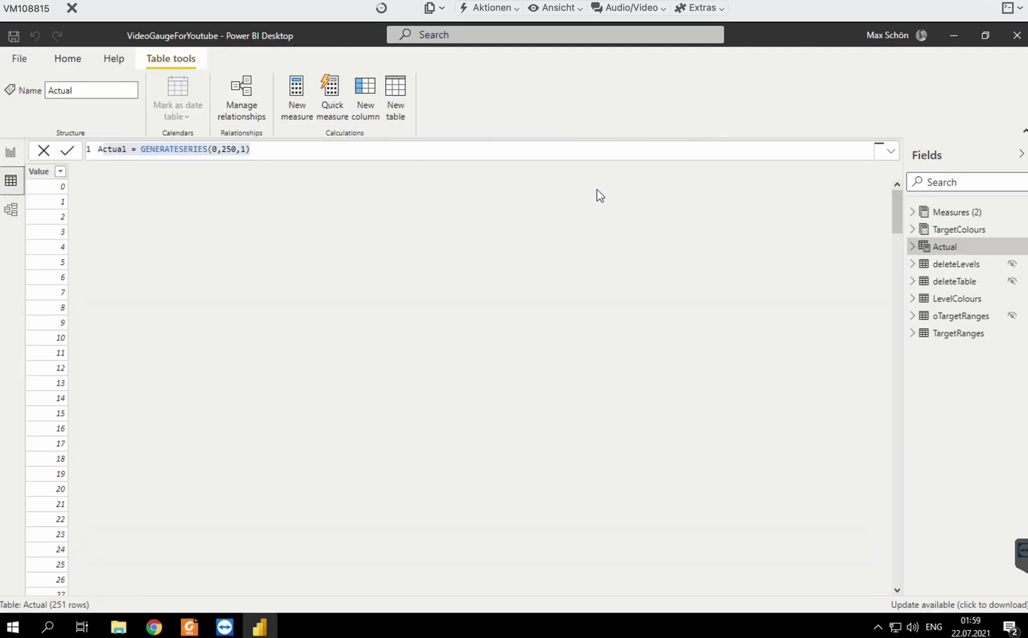
click(968, 231)
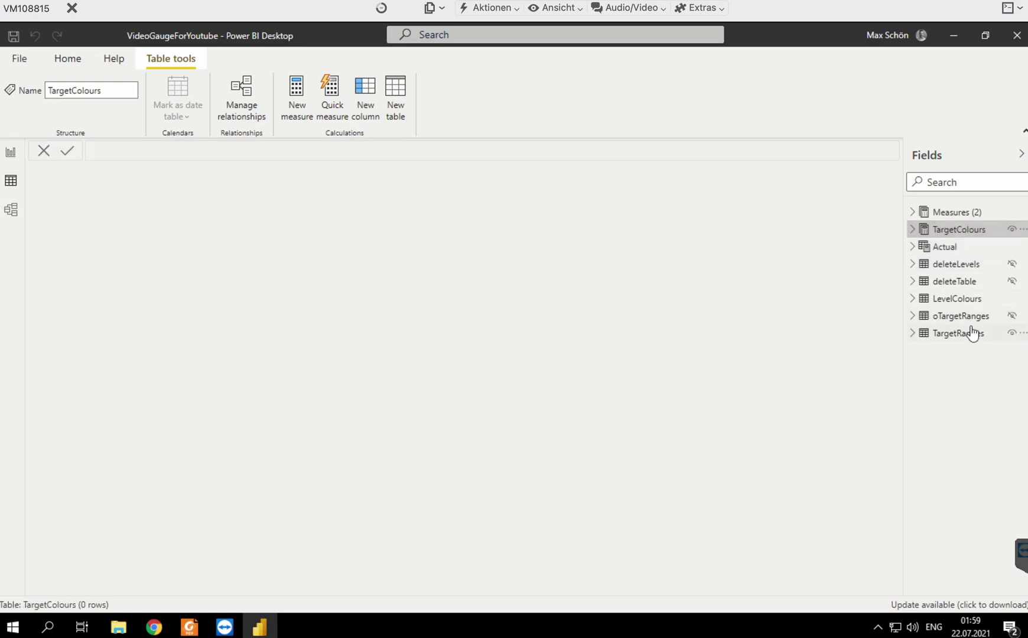
- Review LevelColours colour codes and TargetRanges CLTV limits: Excellent 100–150, OK 75–100, Critical 50–75, RedFlag 0–50
click(961, 299)
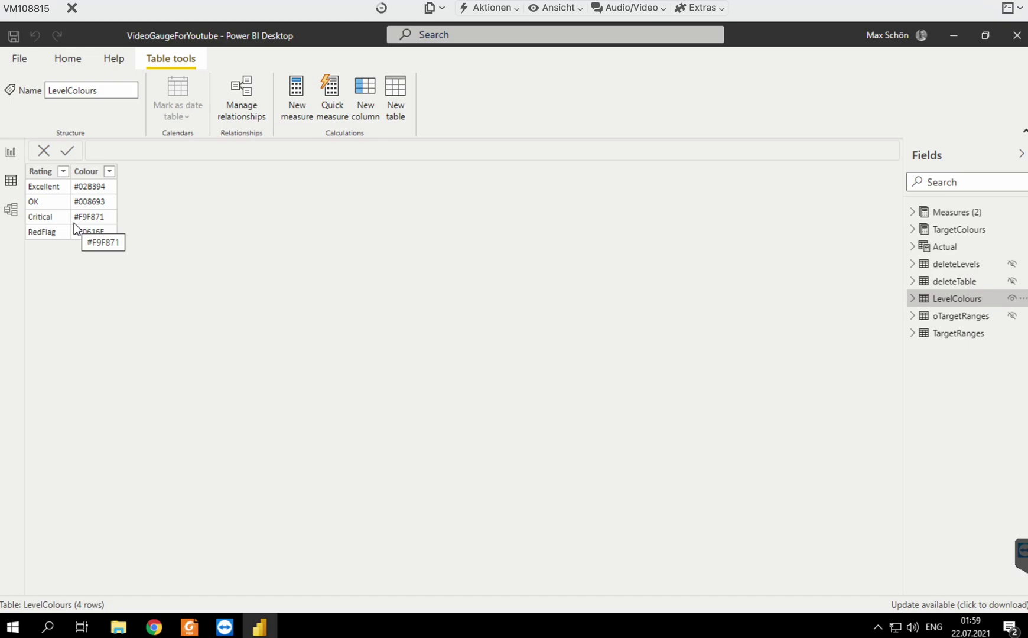
click(960, 334)
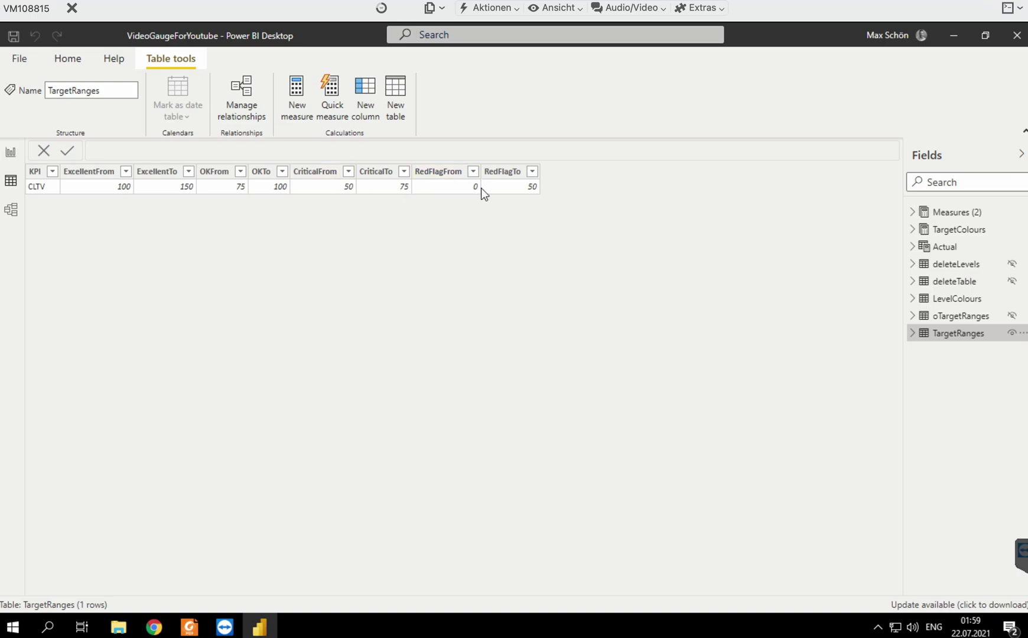
click(11, 153)
- Check the gauge's MIN (0) and TARGET (120) measures, then expand its Data colors formatting
click(607, 197)
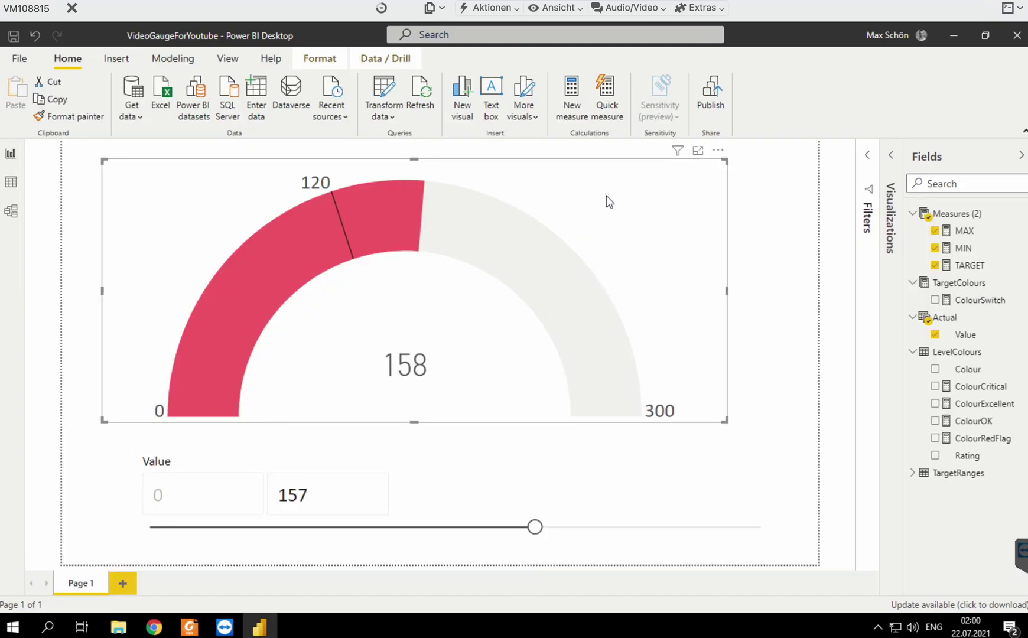
click(891, 159)
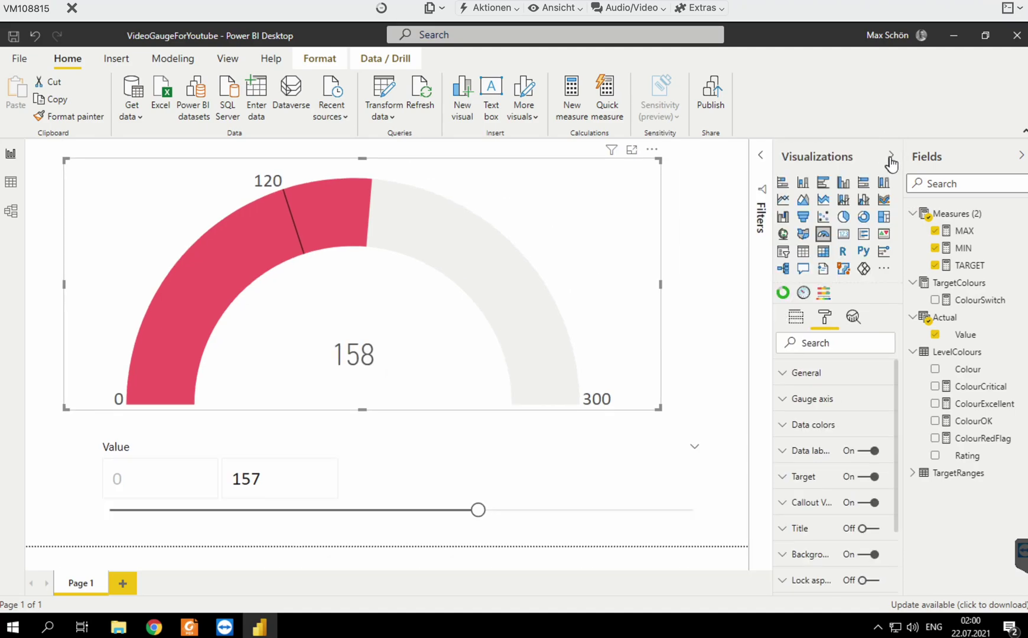
click(795, 316)
click(974, 249)
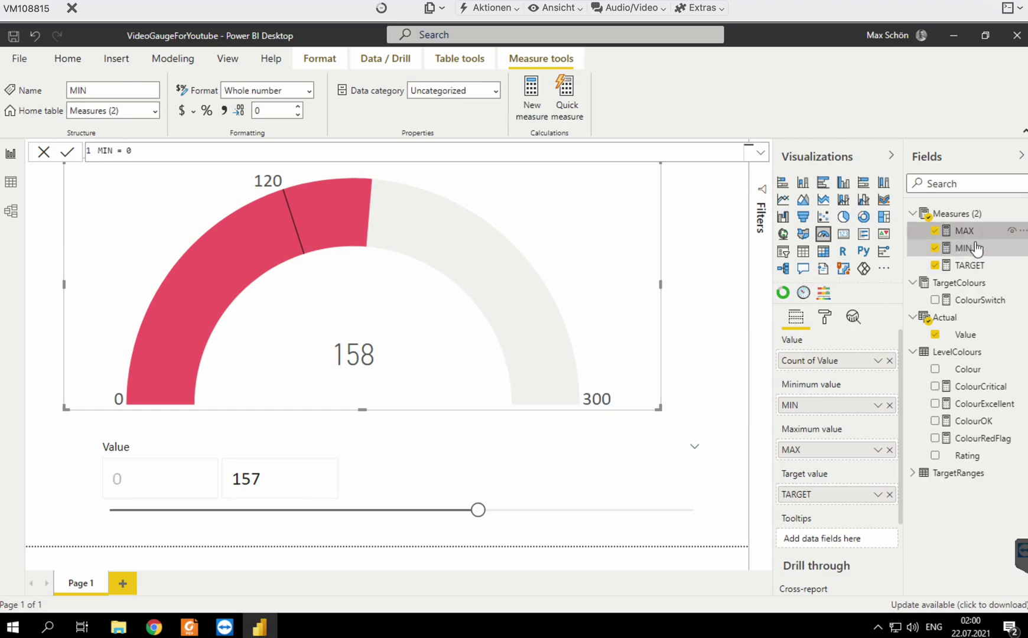
click(972, 266)
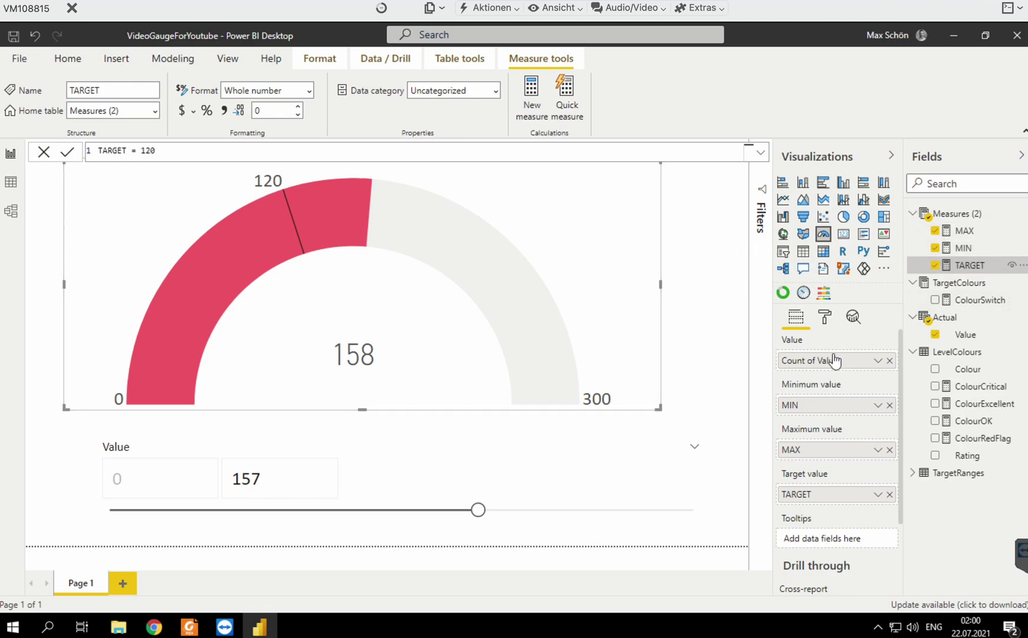
click(834, 319)
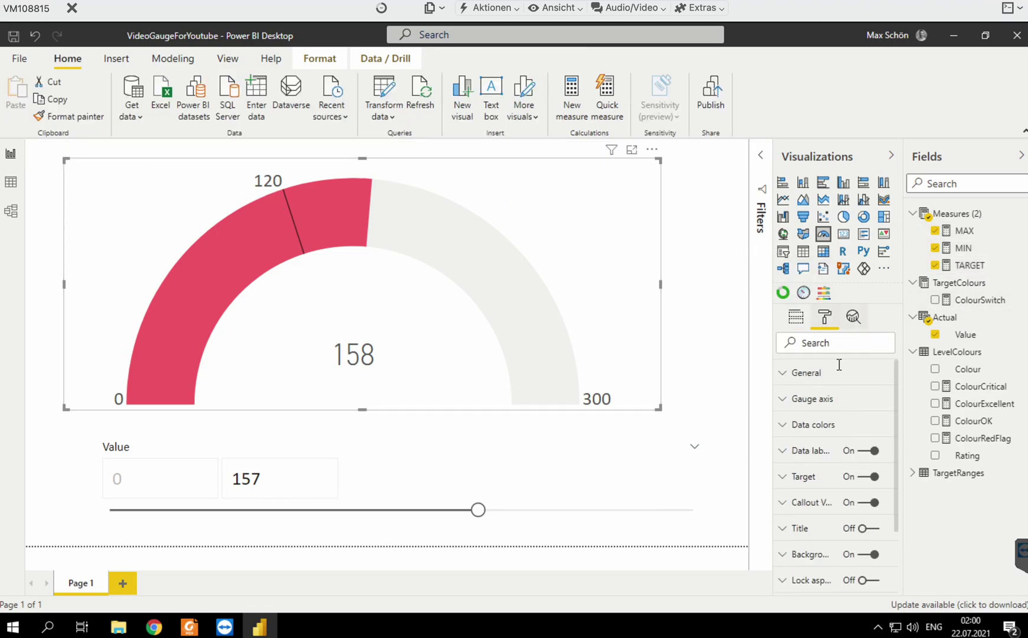
click(795, 424)
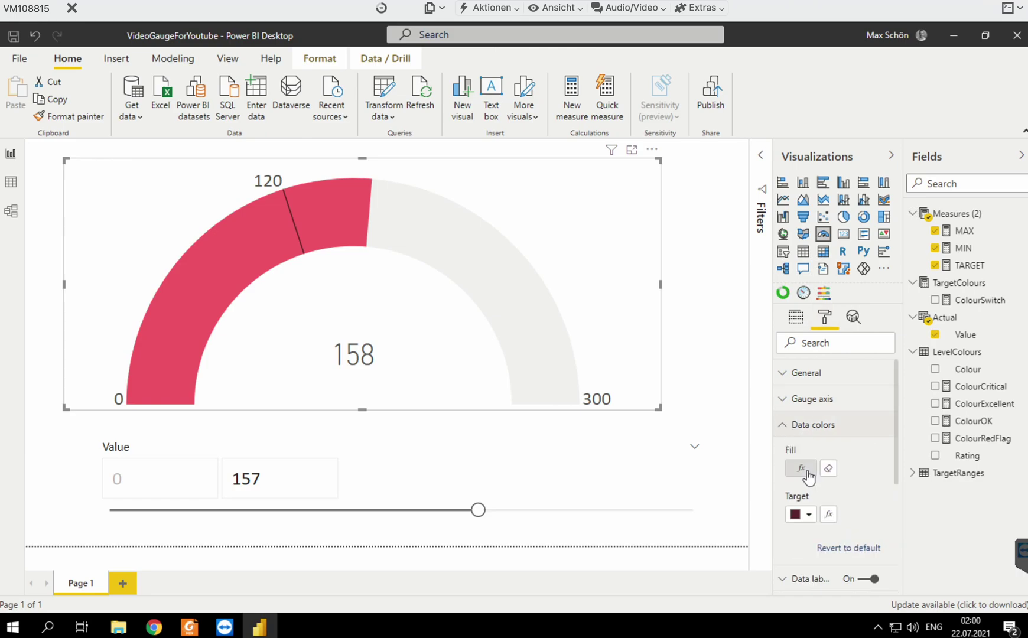
- Confirm the gauge fill uses TargetColours' ColourSwitch measure, then view its SWITCH formula
click(803, 468)
click(390, 227)
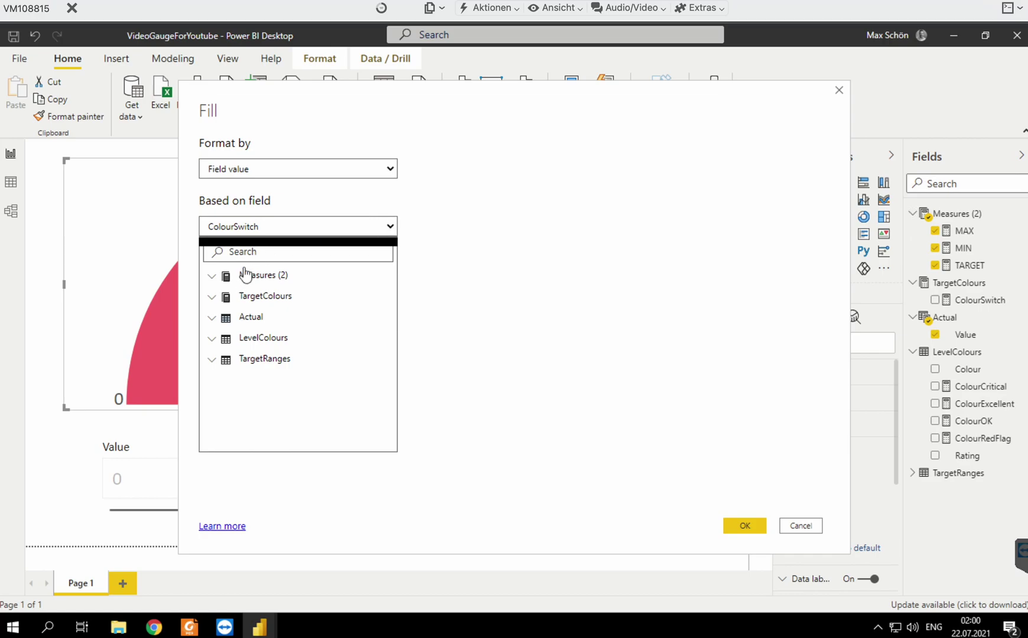
click(211, 297)
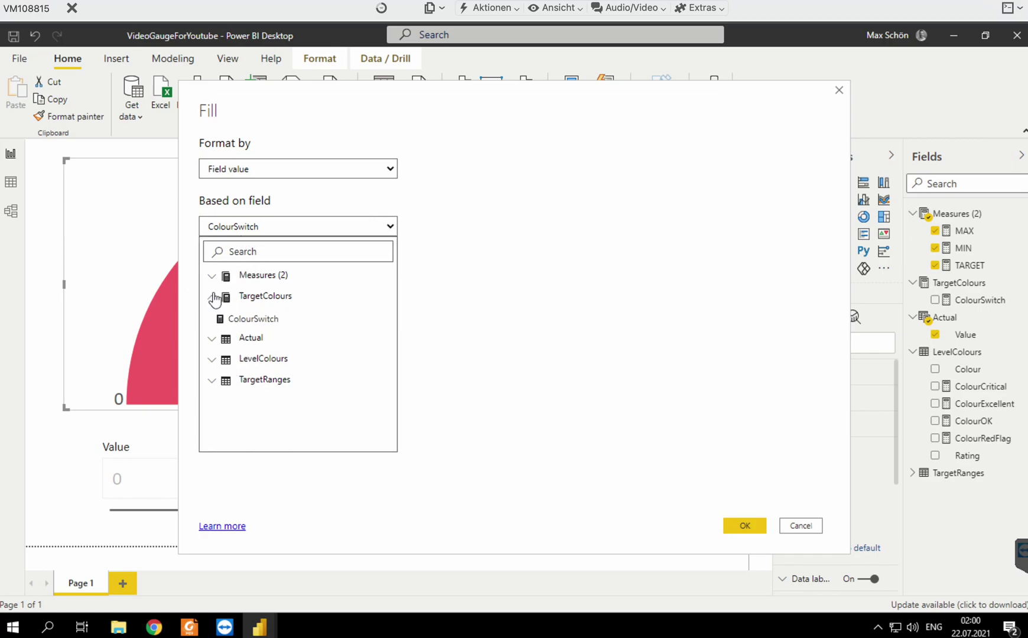
click(804, 524)
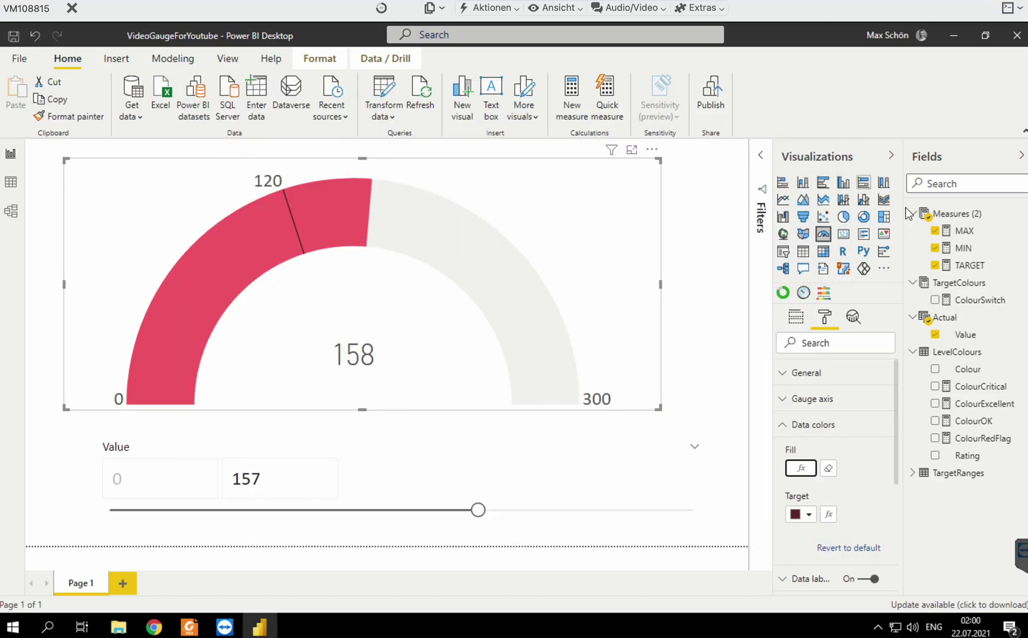
click(975, 300)
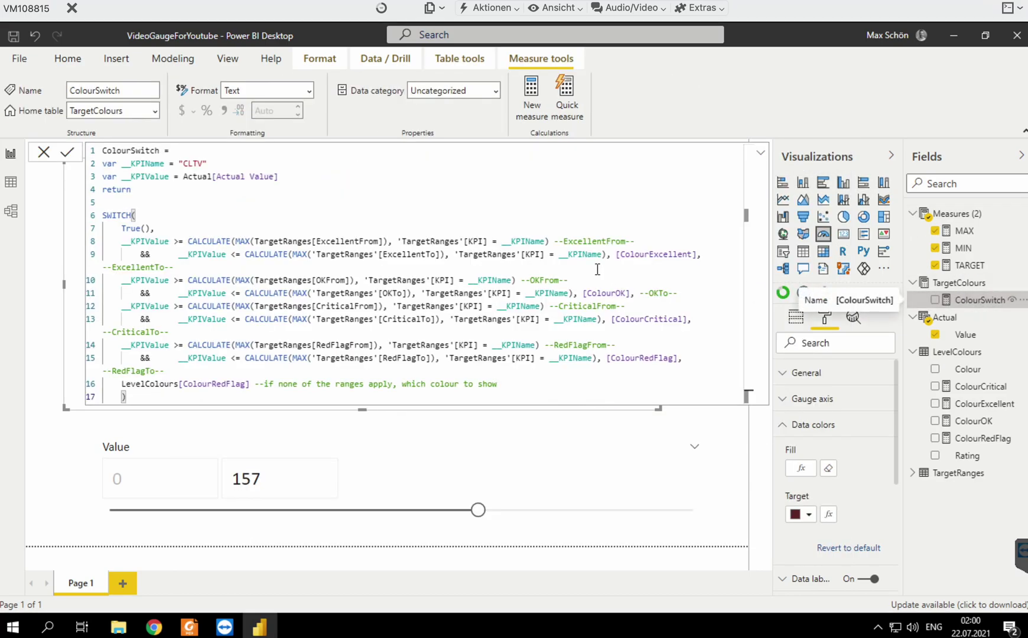
click(892, 155)
click(987, 302)
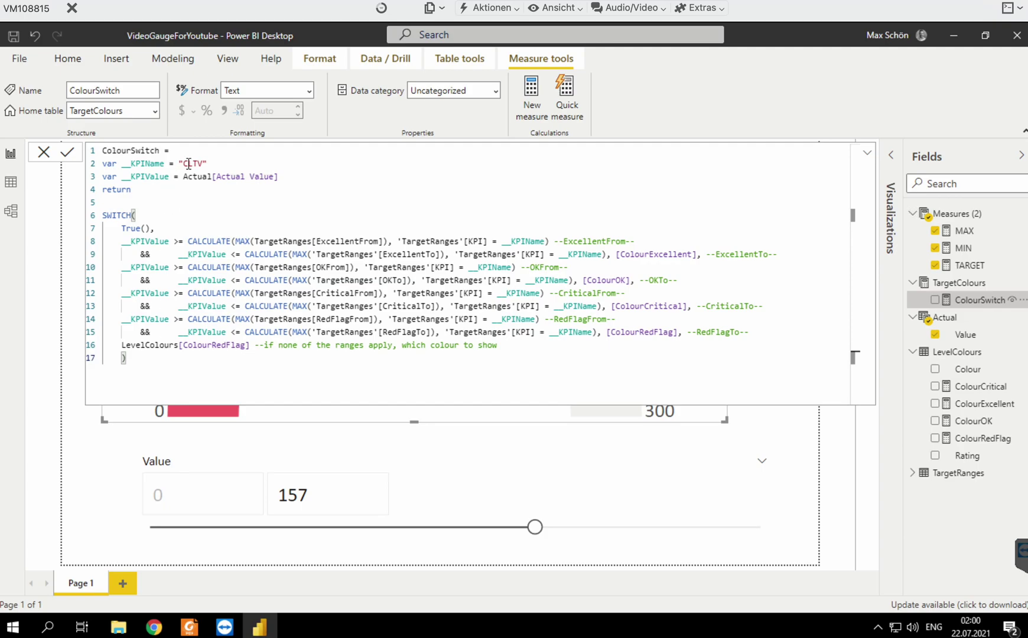
triple_click(221, 160)
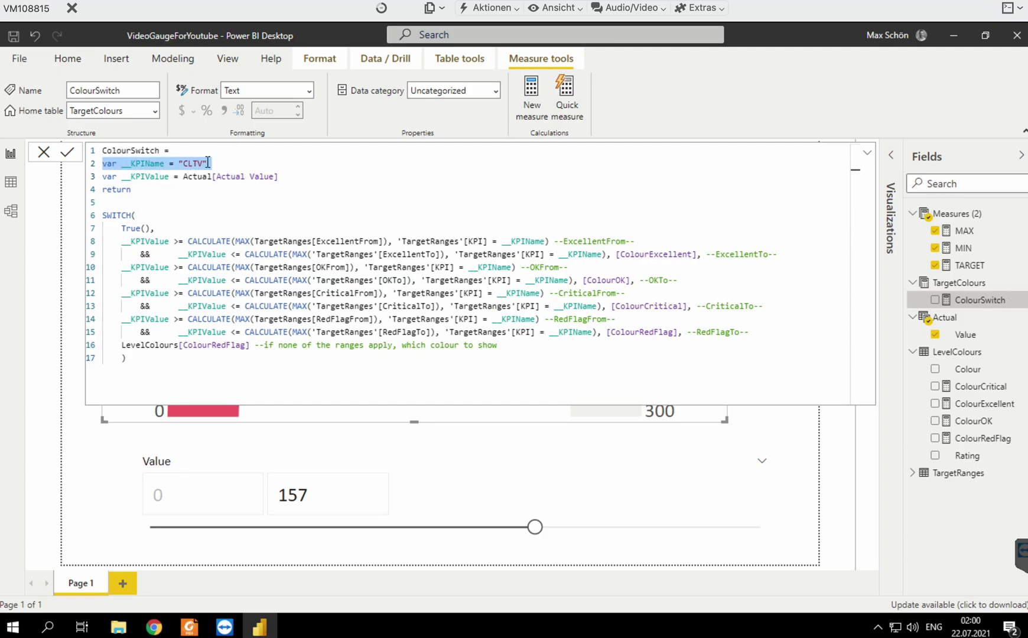
double_click(193, 164)
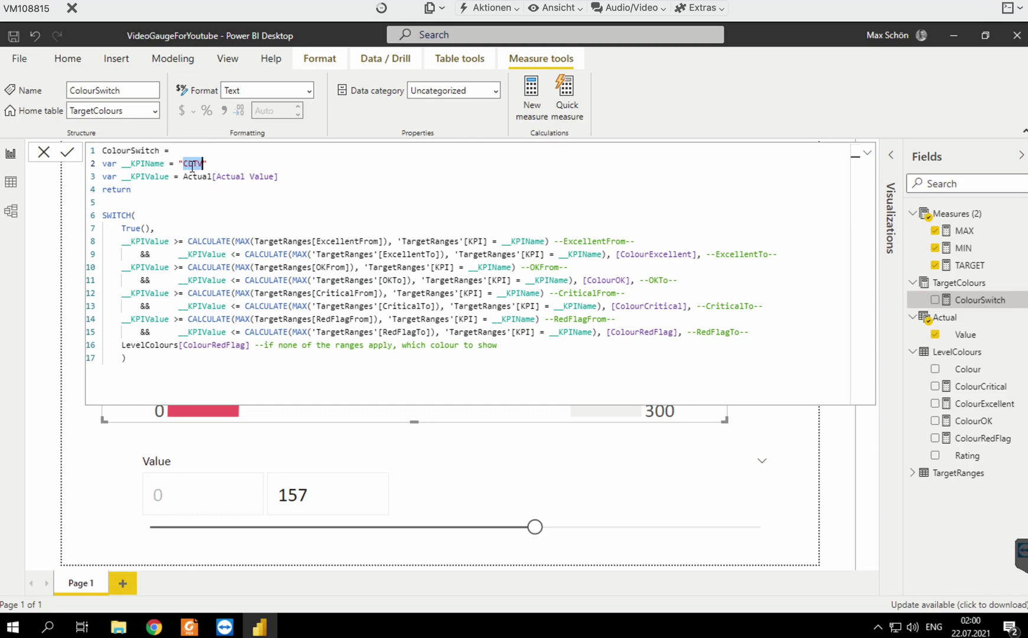
drag(183, 177, 285, 177)
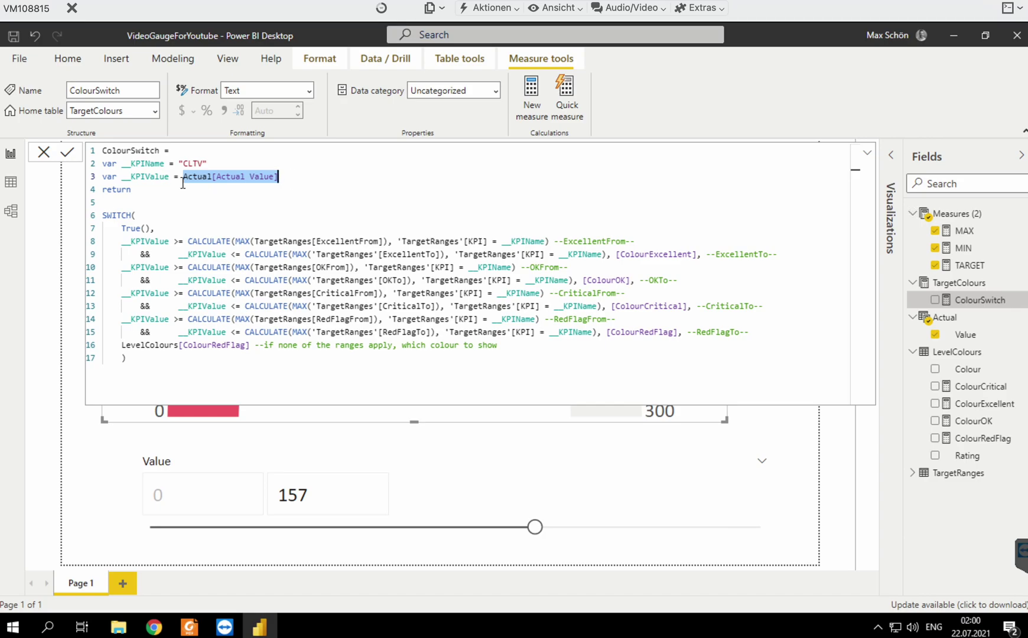
click(137, 214)
triple_click(137, 214)
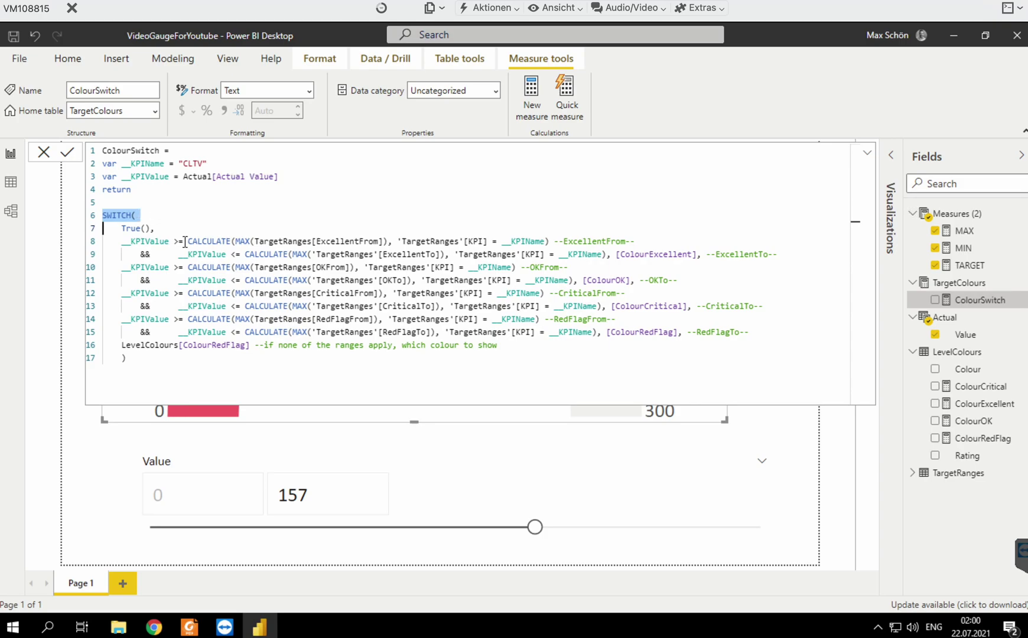
double_click(578, 241)
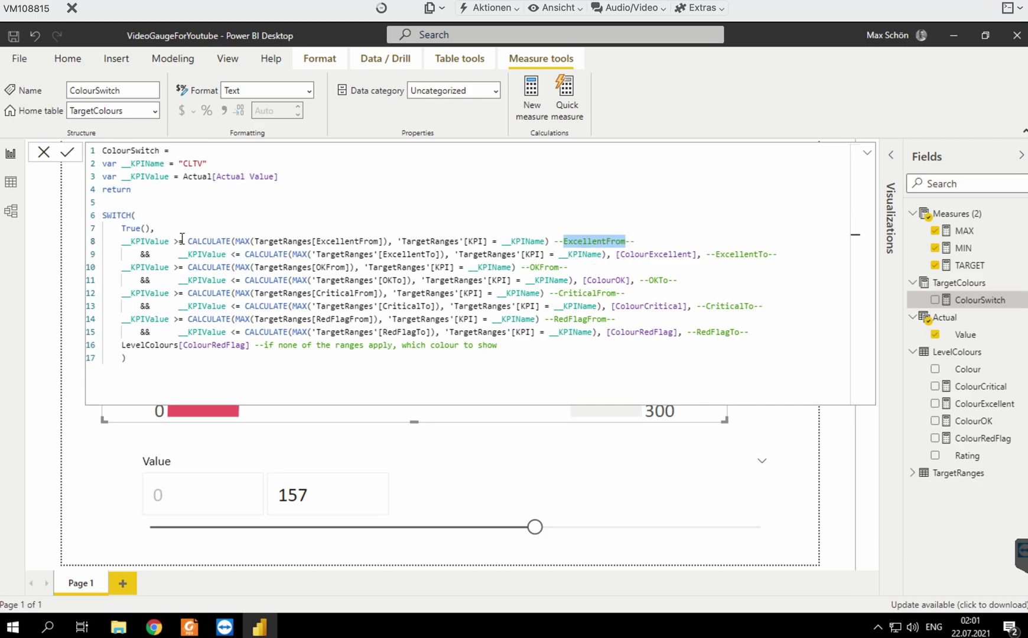
double_click(123, 241)
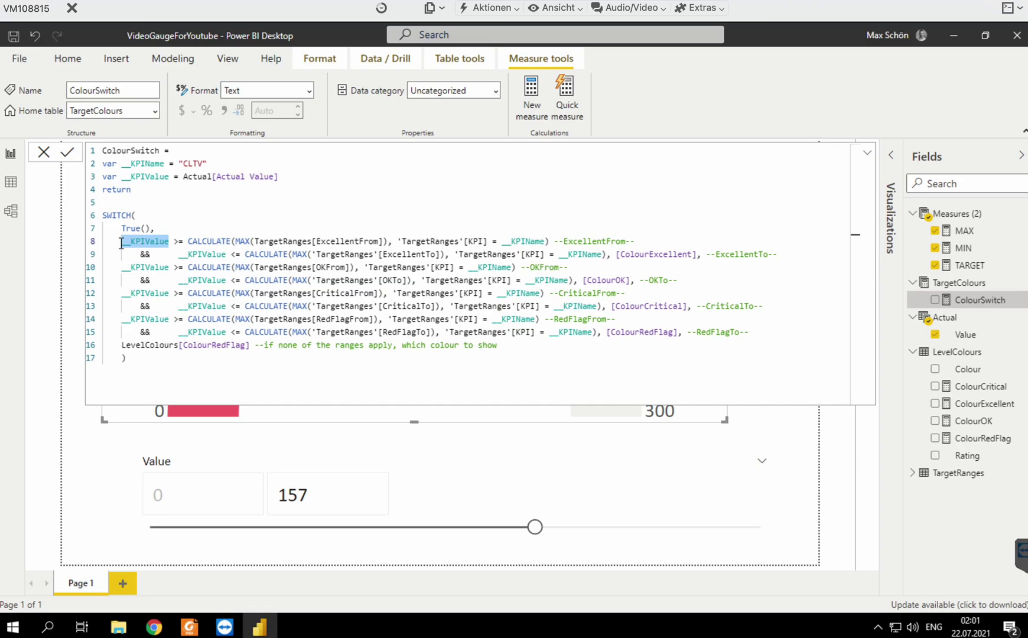
click(170, 242)
drag(174, 241, 279, 242)
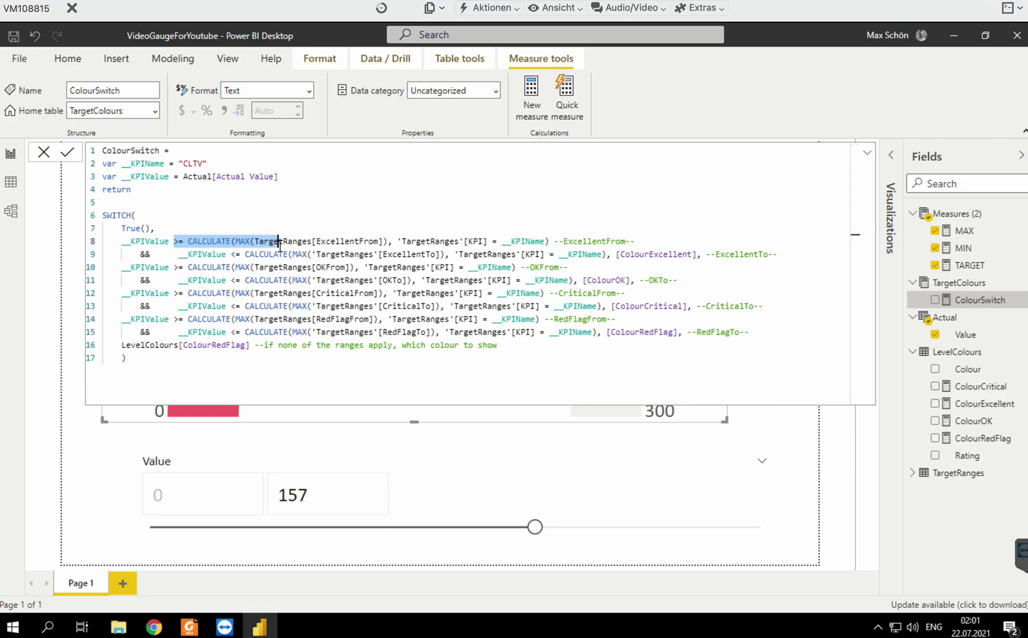
double_click(356, 242)
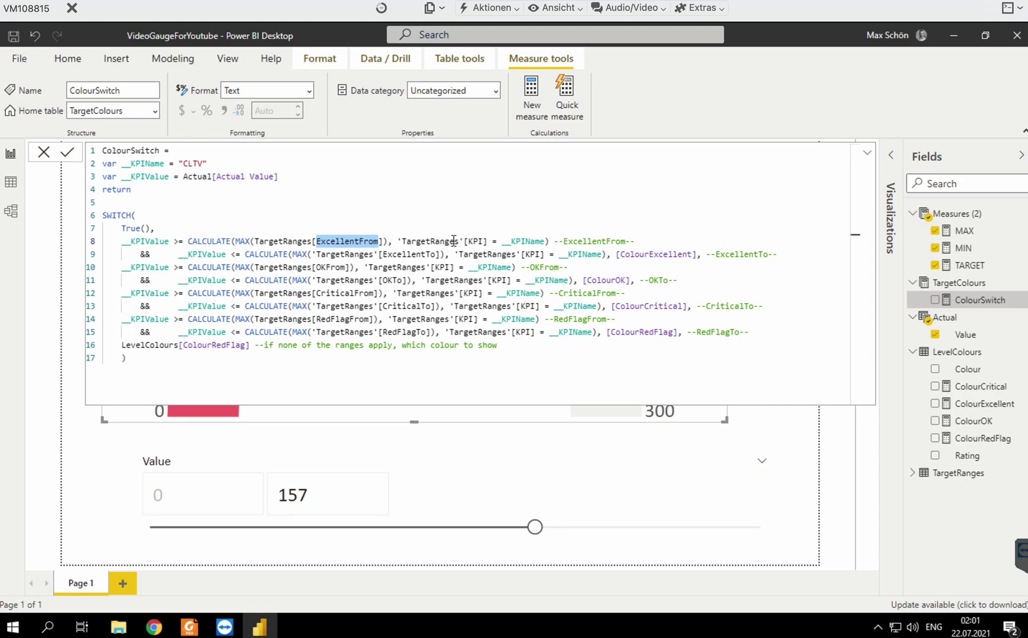
double_click(525, 240)
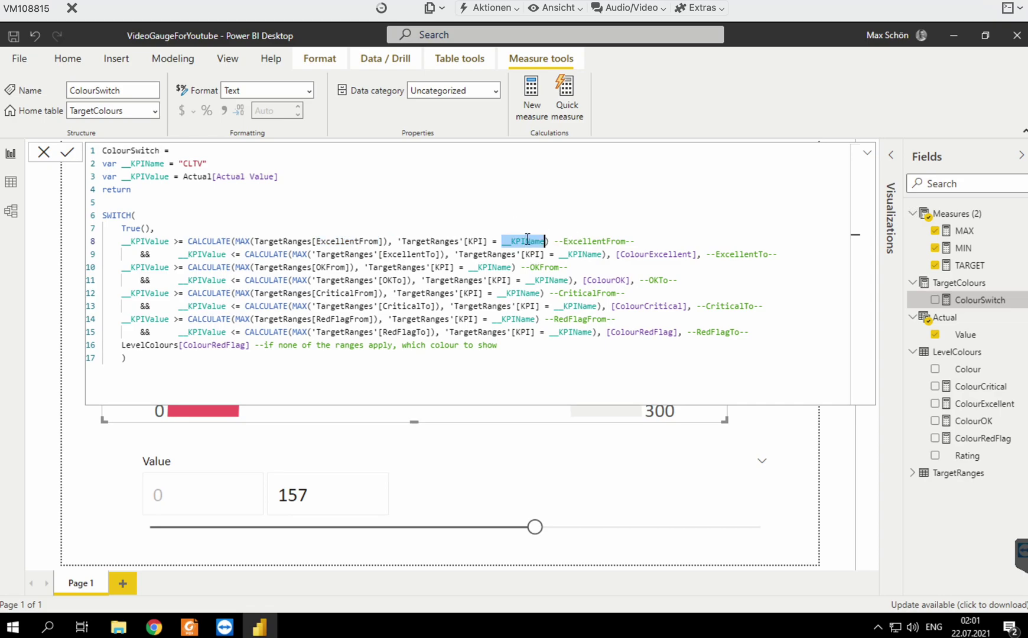
double_click(236, 255)
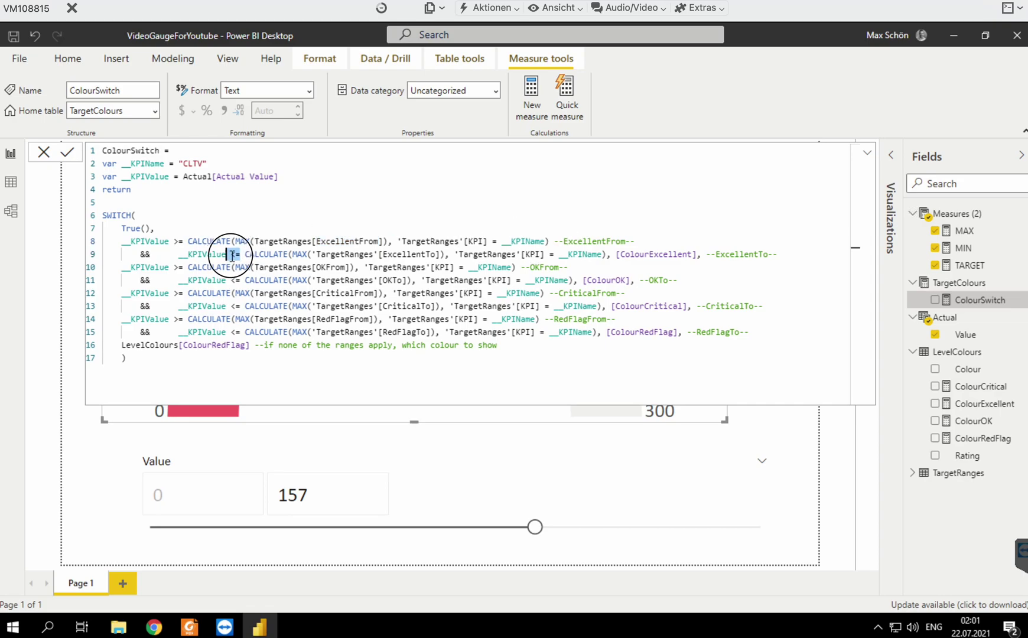
double_click(404, 255)
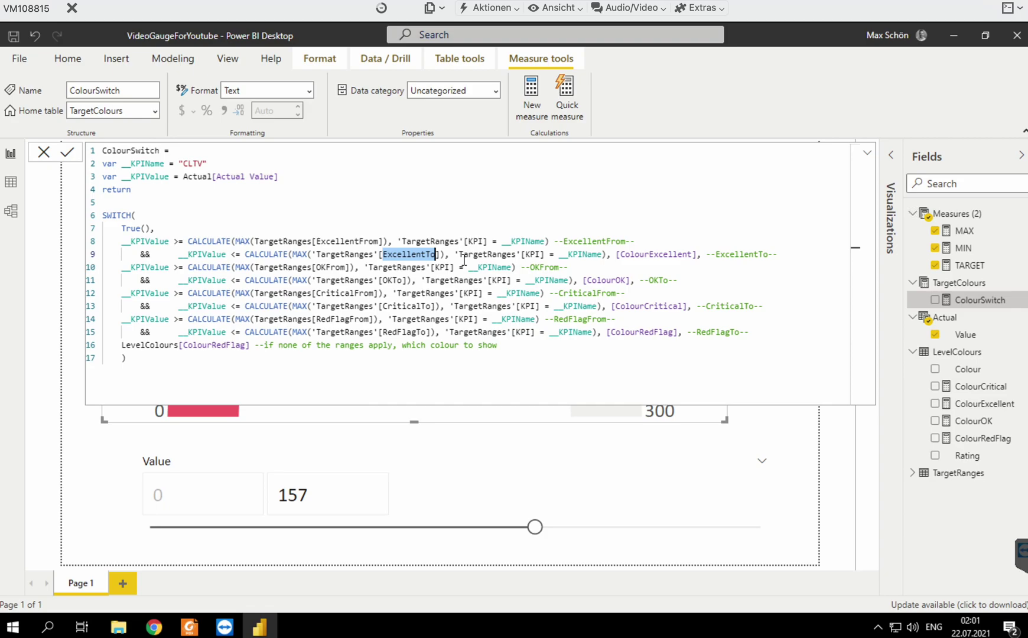
click(123, 267)
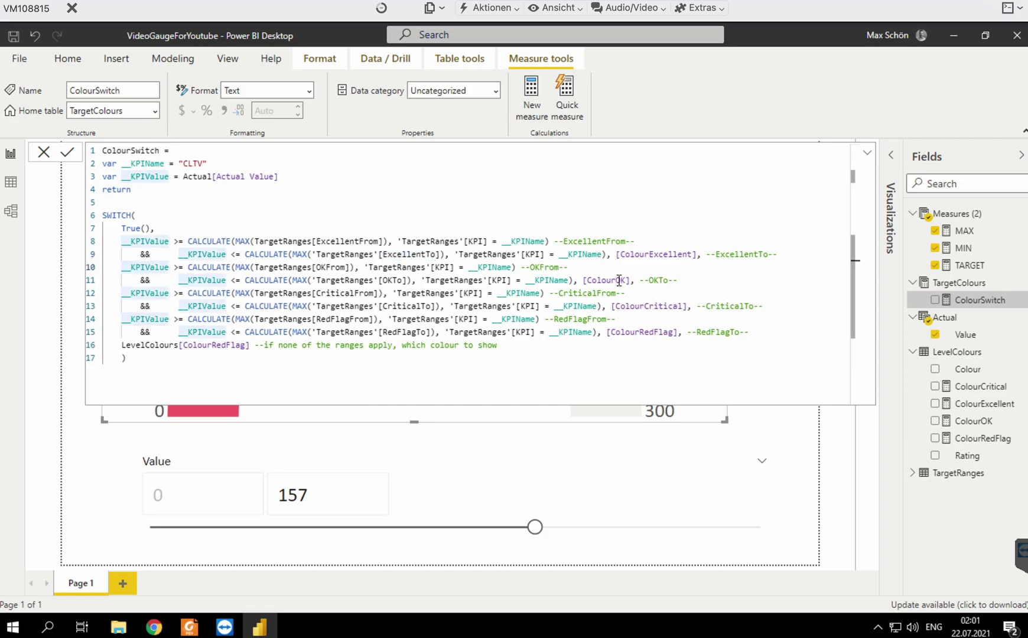
drag(692, 280, 117, 272)
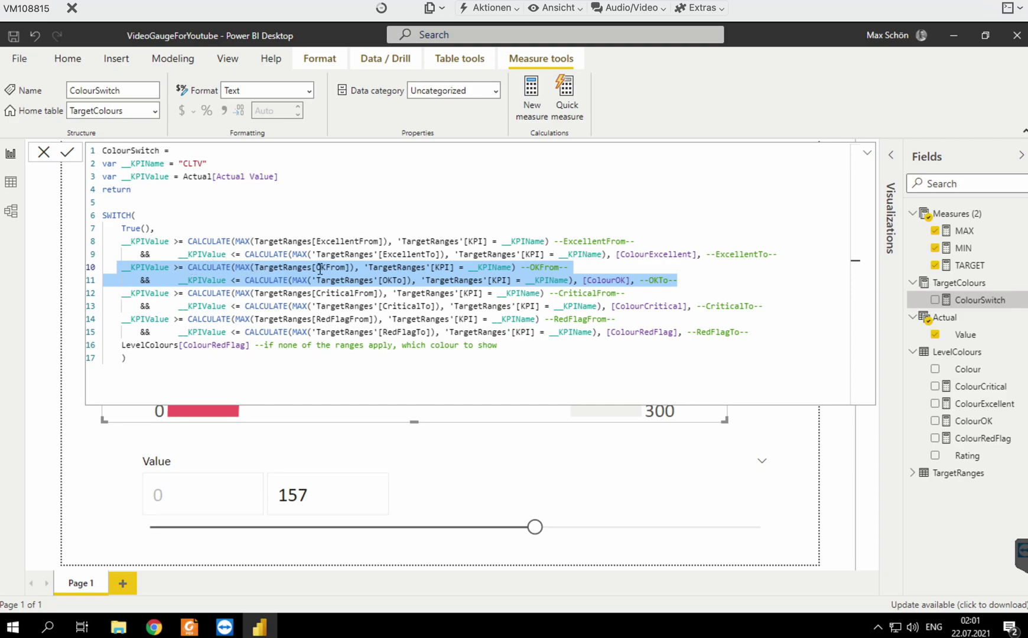
drag(121, 293, 417, 304)
drag(113, 319, 488, 319)
drag(557, 330, 583, 333)
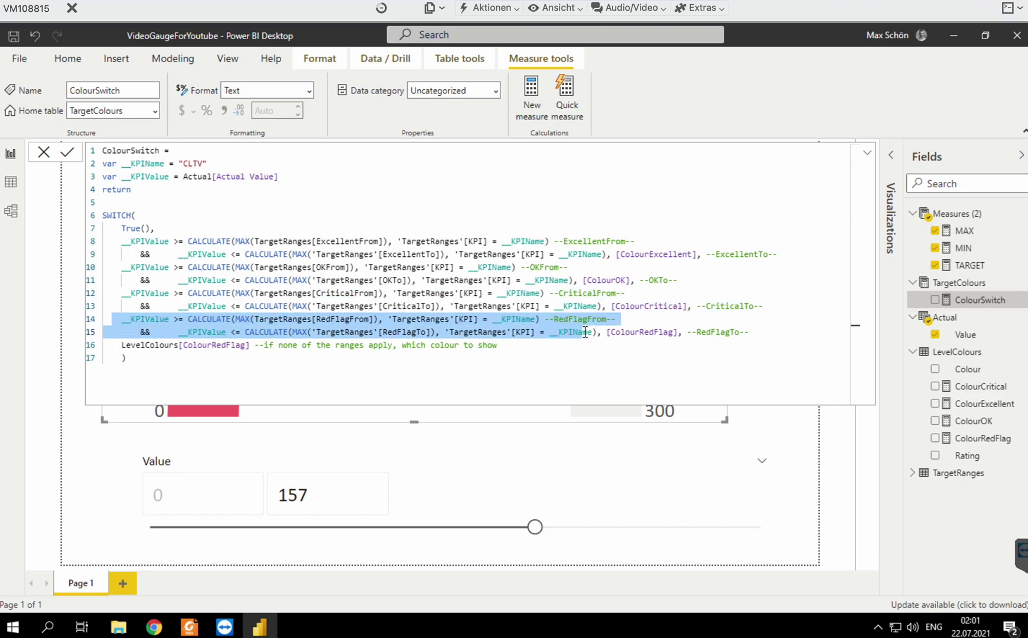
double_click(642, 333)
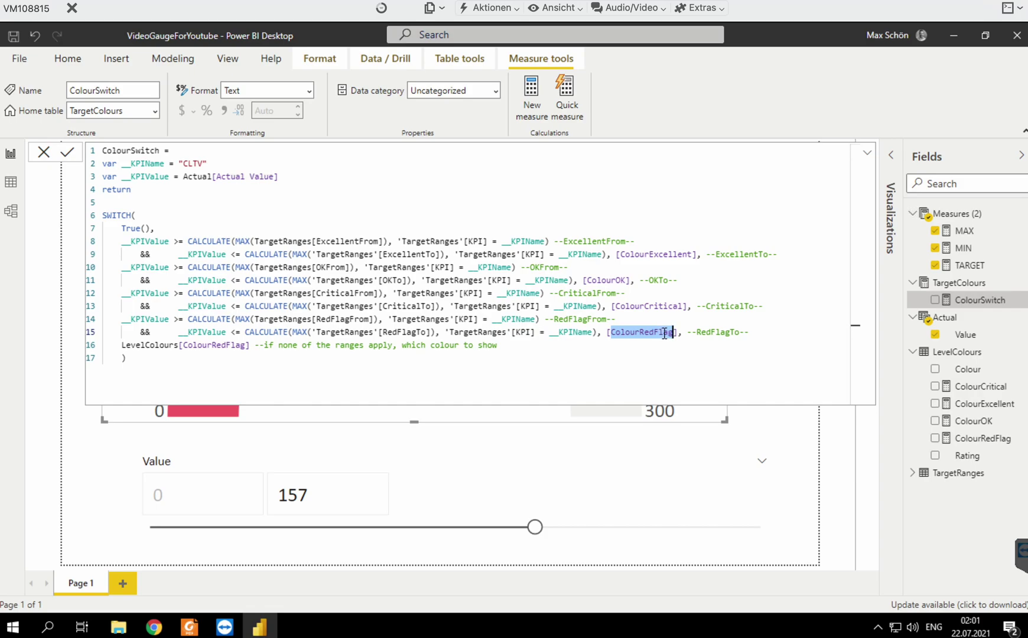
click(979, 406)
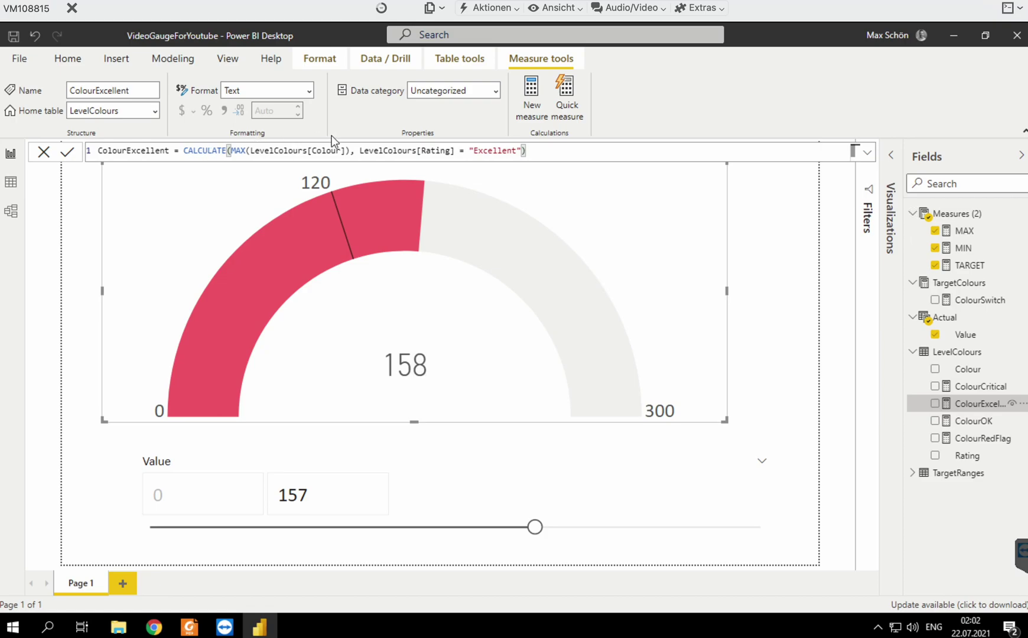
drag(473, 150, 518, 150)
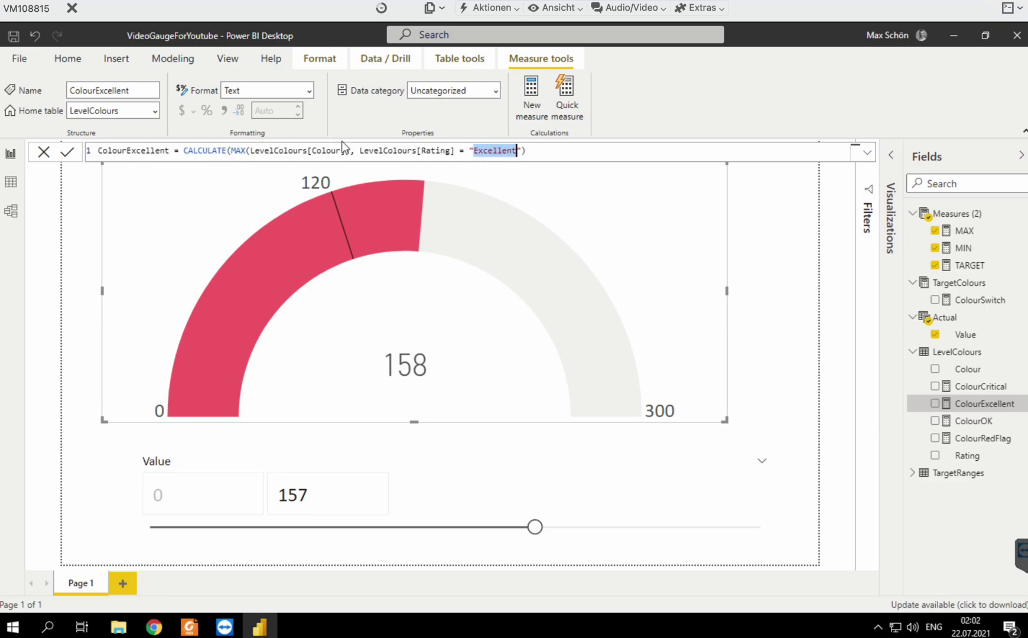
drag(349, 151, 248, 151)
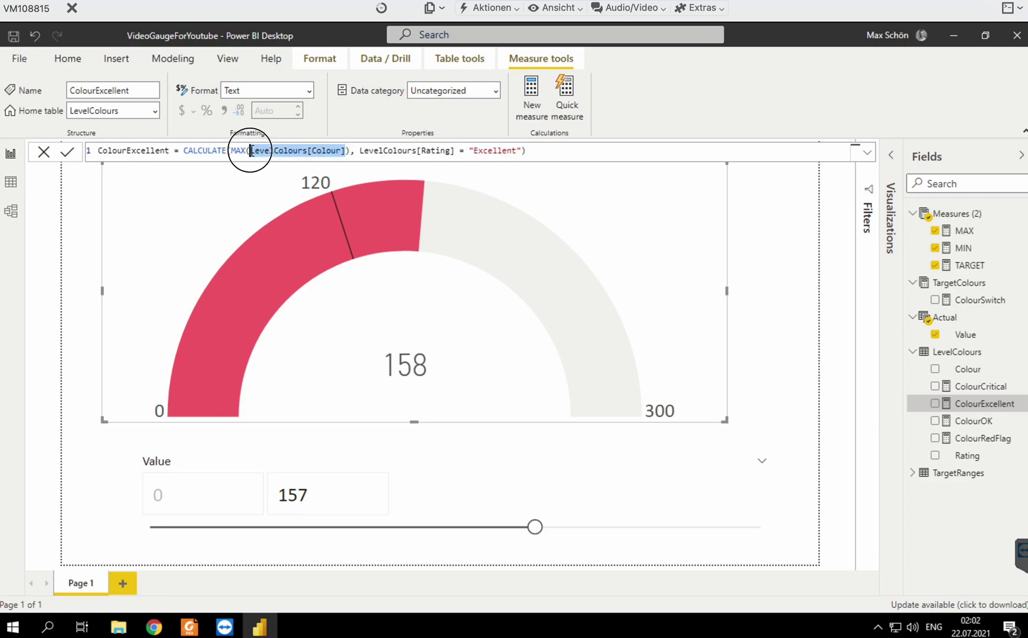
double_click(147, 151)
click(981, 299)
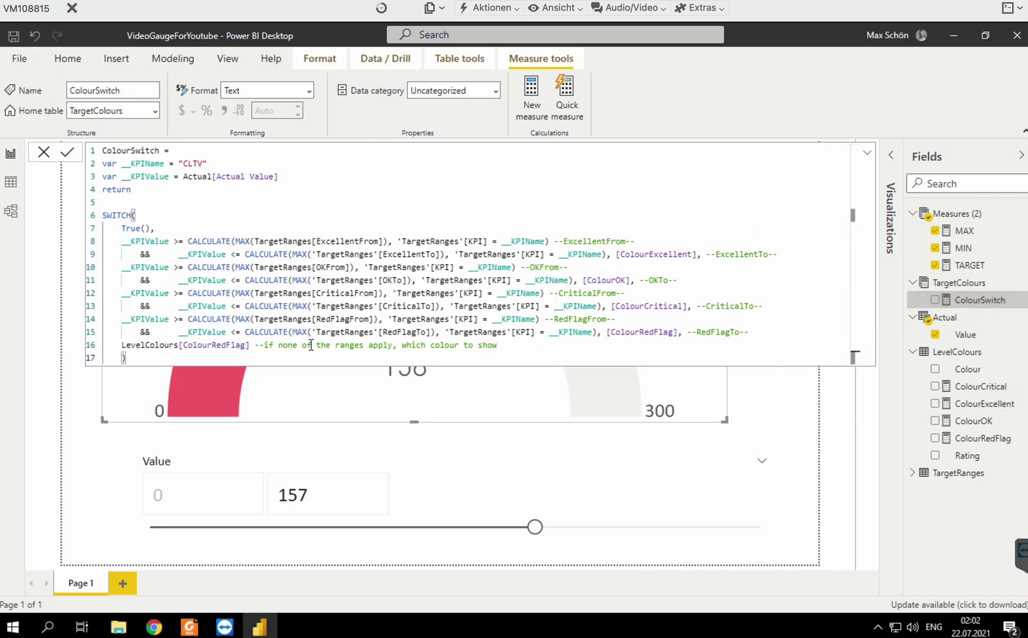
- Review the ColourSwitch range conditions and the LevelColours[ColourRedFlag] fallback on line 16, then return to the report
drag(497, 345, 119, 343)
drag(117, 247, 522, 335)
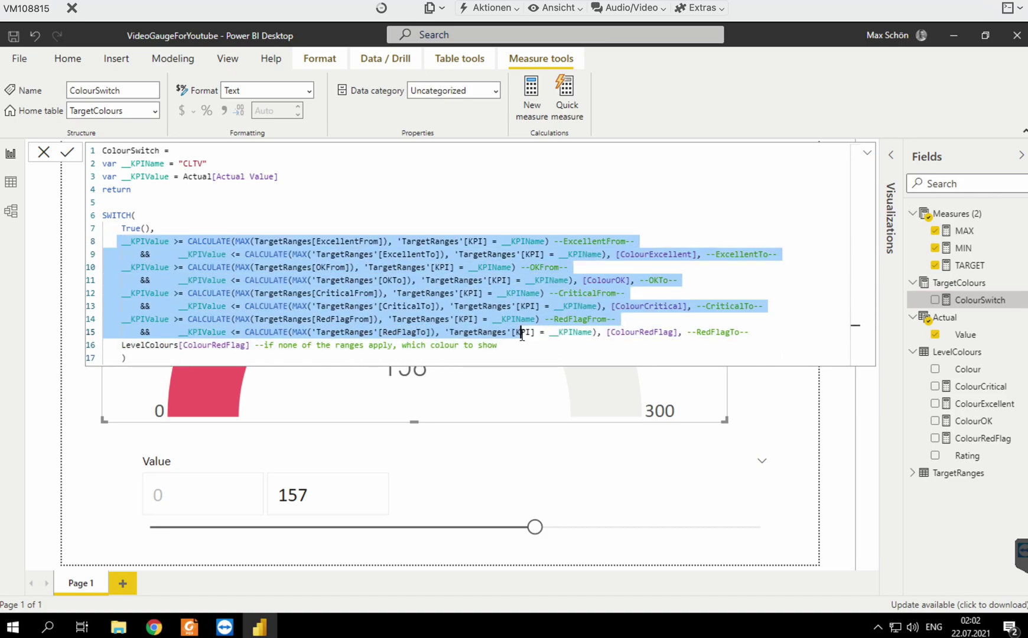
triple_click(161, 347)
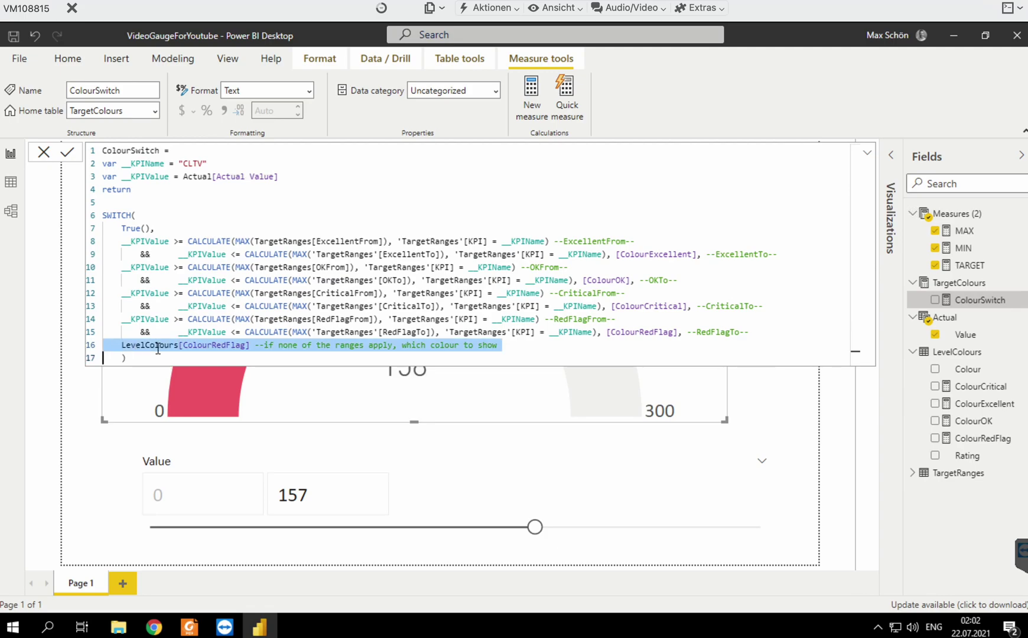
click(251, 344)
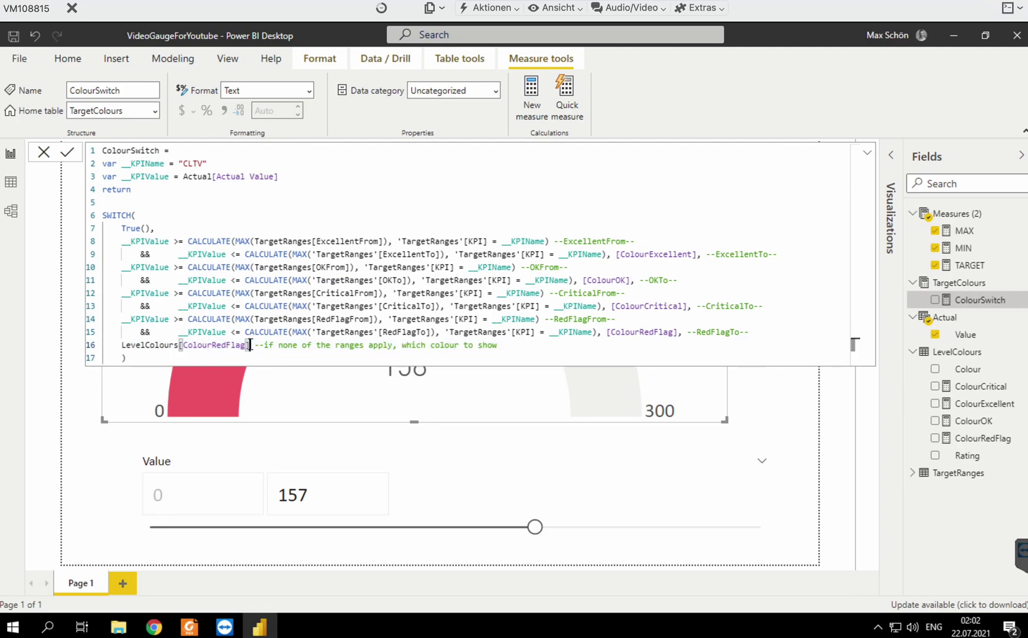
double_click(238, 347)
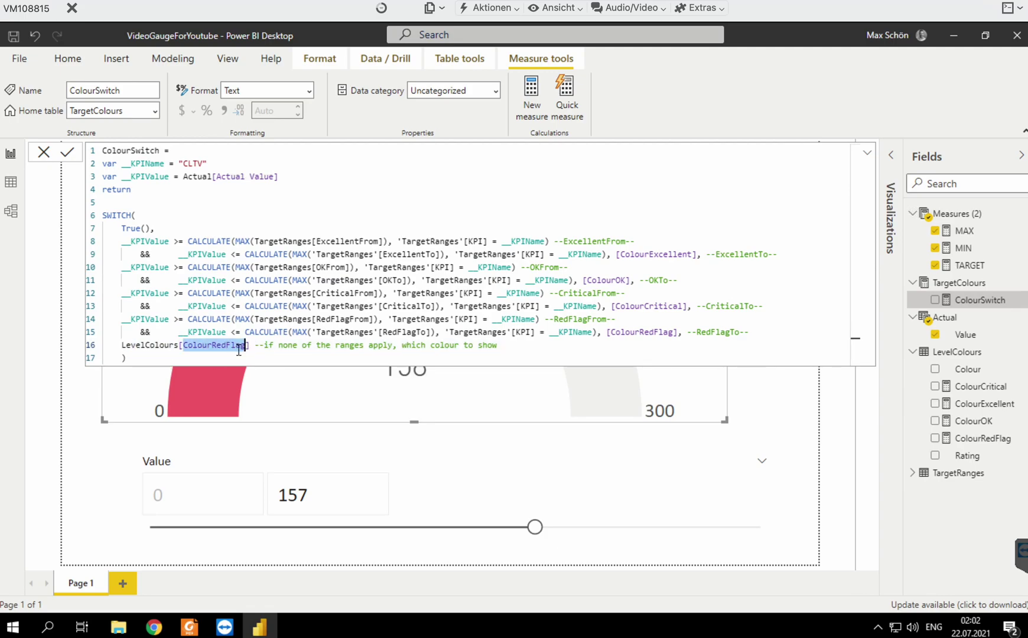
click(256, 451)
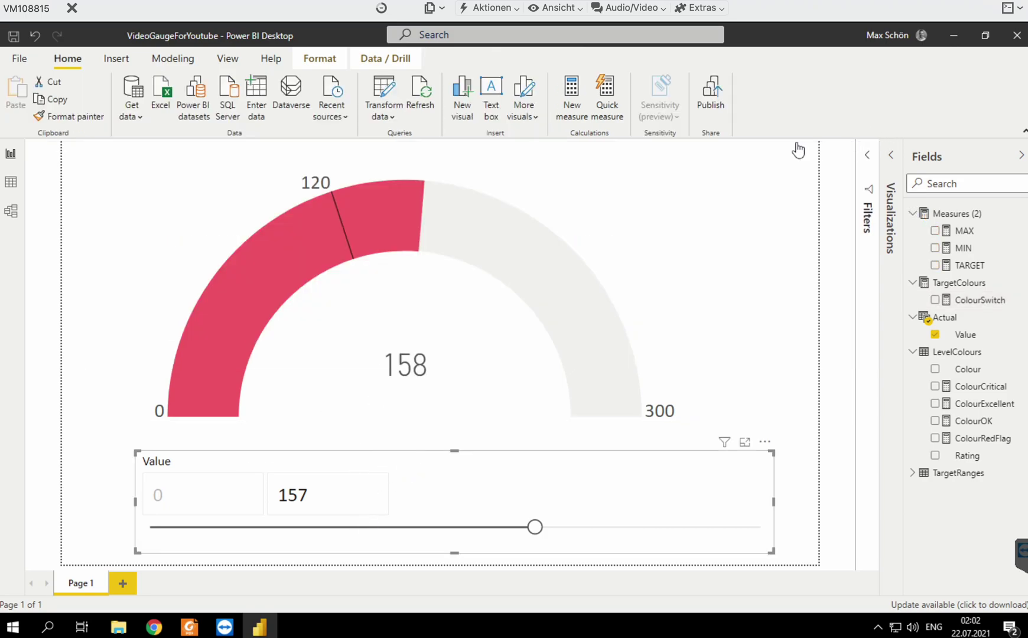
- Move the Value slicer down to 156 so the gauge reads 157 in red
mouse_move(535, 527)
mouse_down()
mouse_move(214, 527)
mouse_move(535, 535)
mouse_up()
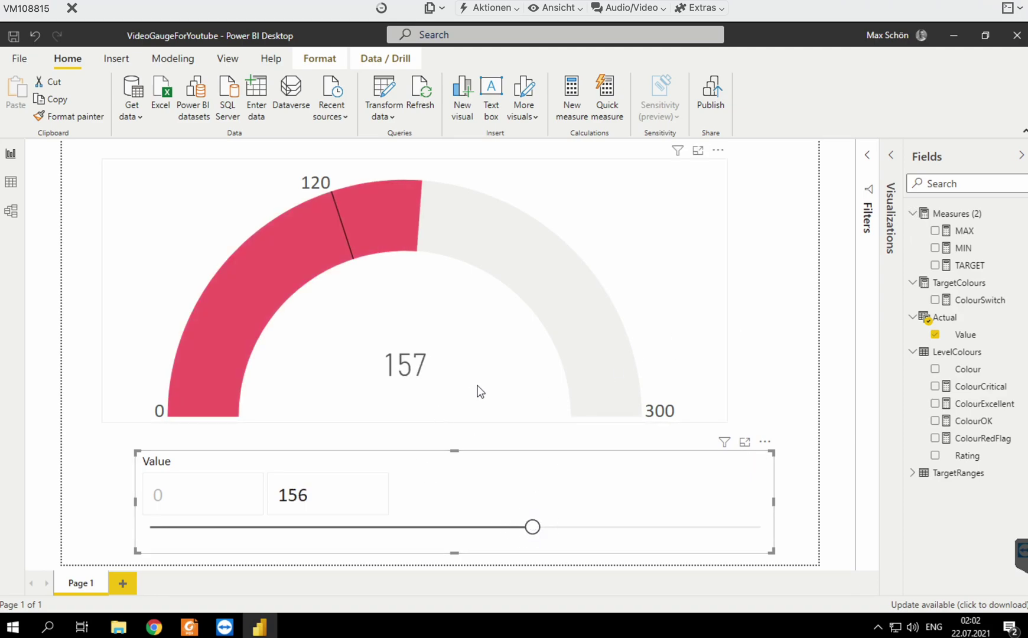
- Set the Value slicer to 191, recheck the ColourSwitch fallback line 16, and close the formula
click(617, 528)
click(978, 300)
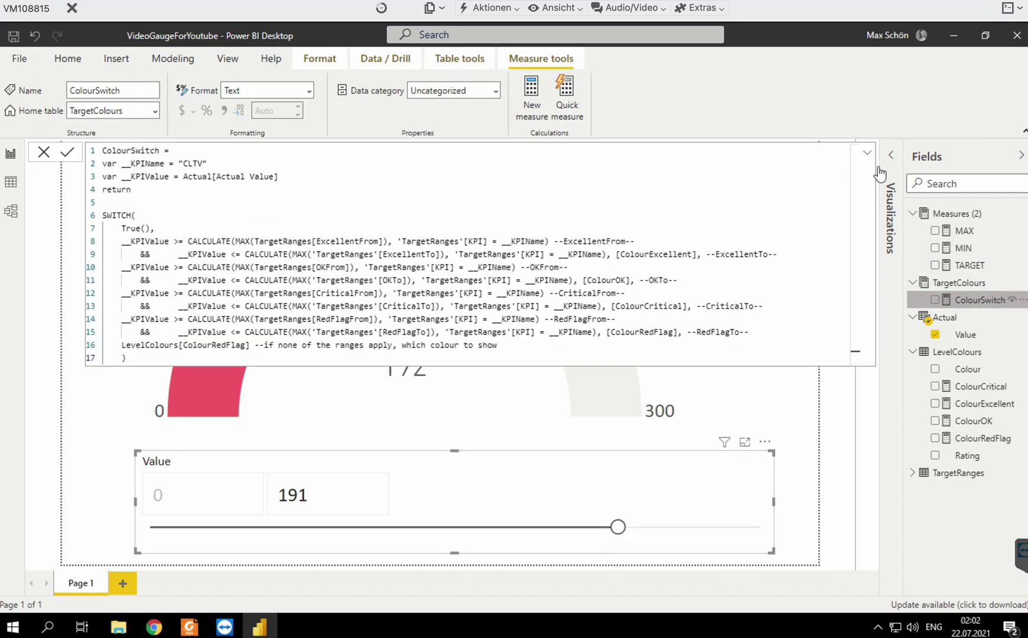
triple_click(193, 344)
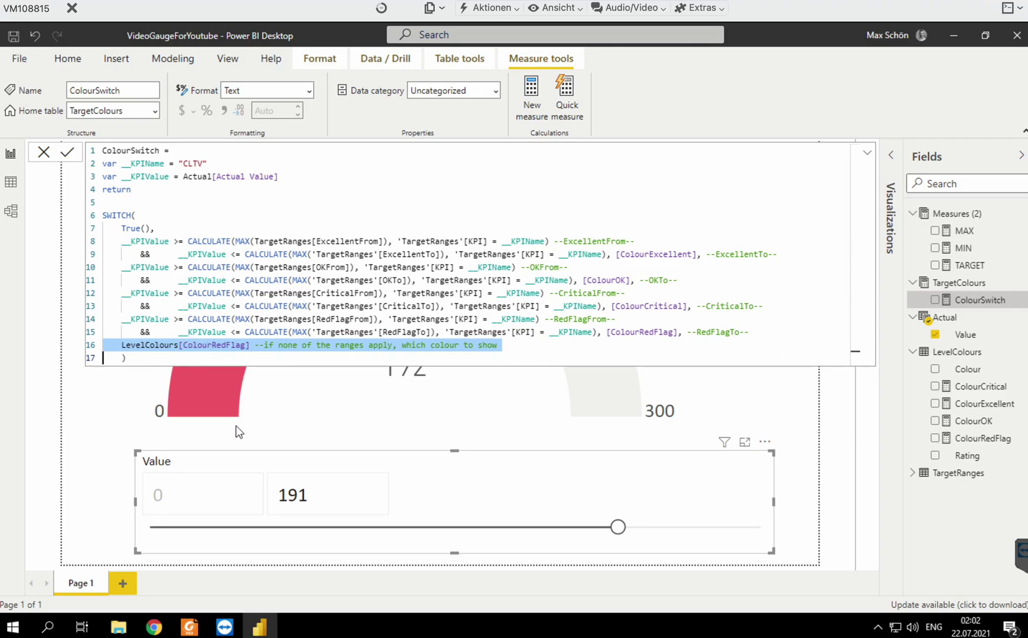
click(840, 459)
click(35, 153)
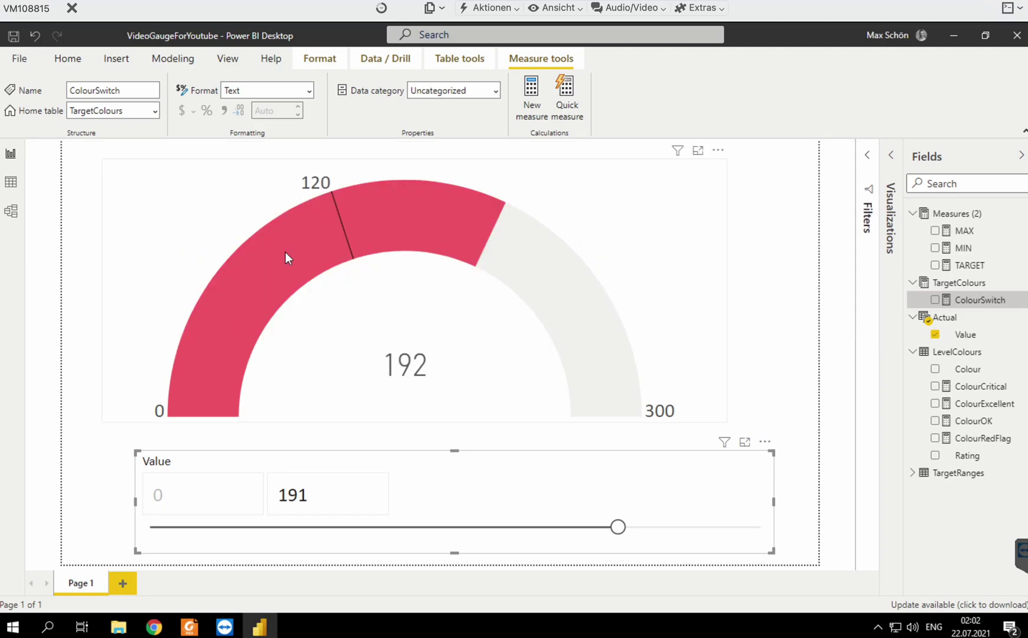